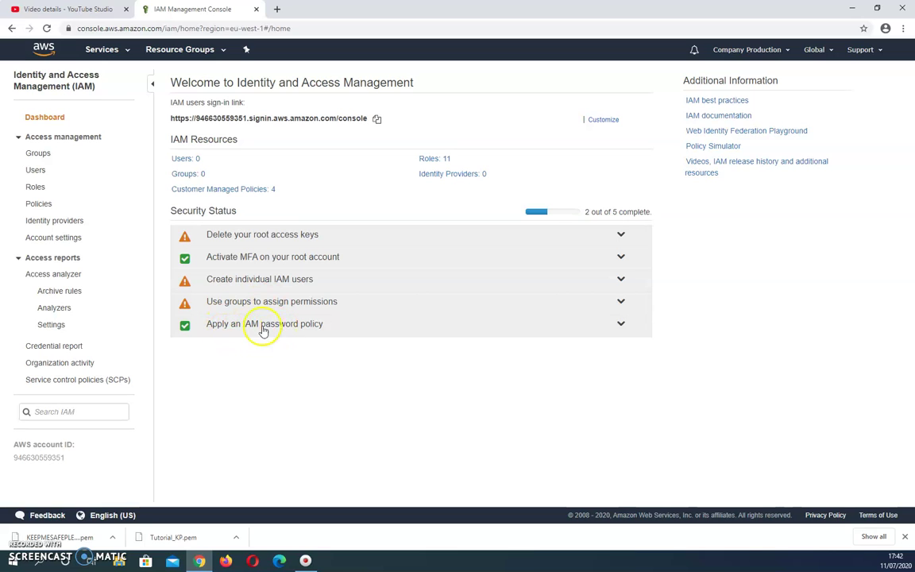
Review the IAM password policy and save it with a 14-character minimum length and the last 5 passwords remembered
left_click(330, 331)
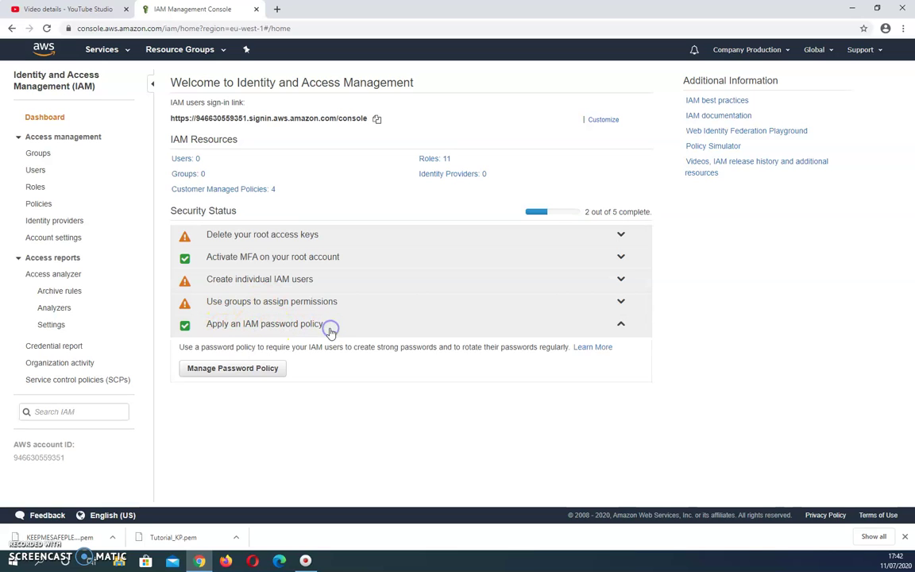
left_click(235, 368)
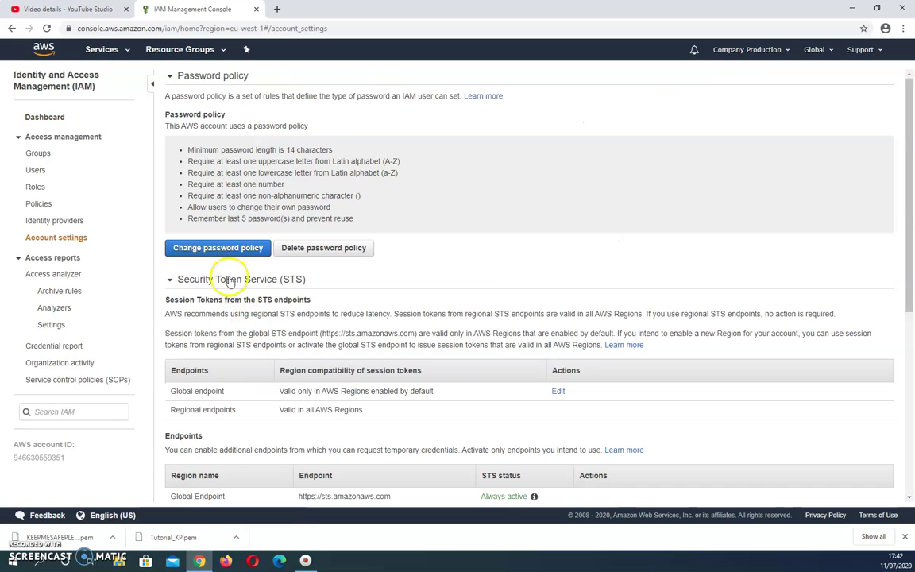
left_click(214, 247)
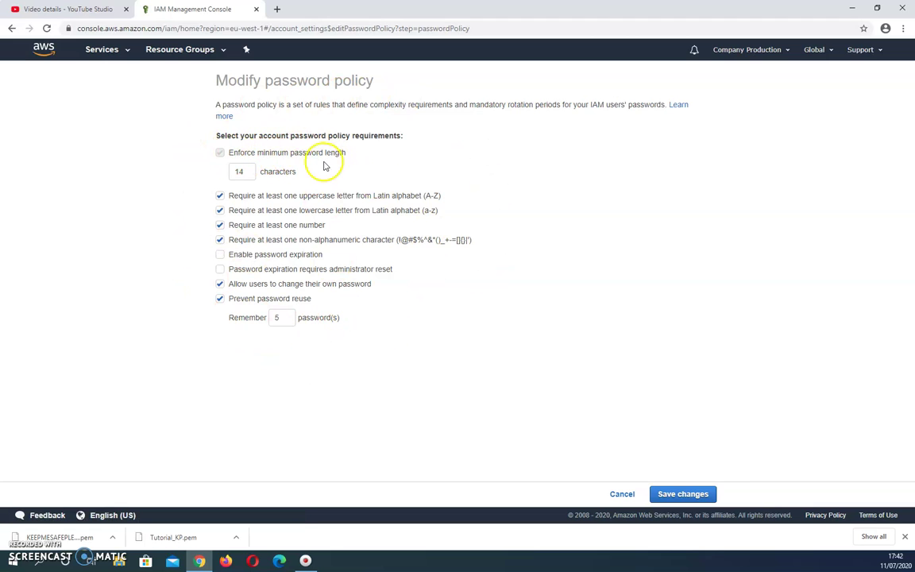
left_click(241, 171)
left_click(405, 171)
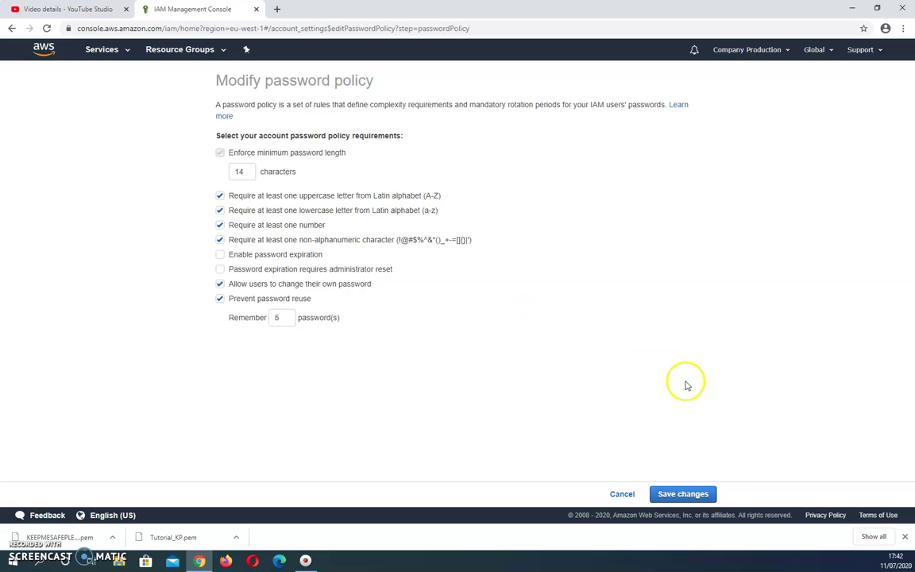
left_click(685, 492)
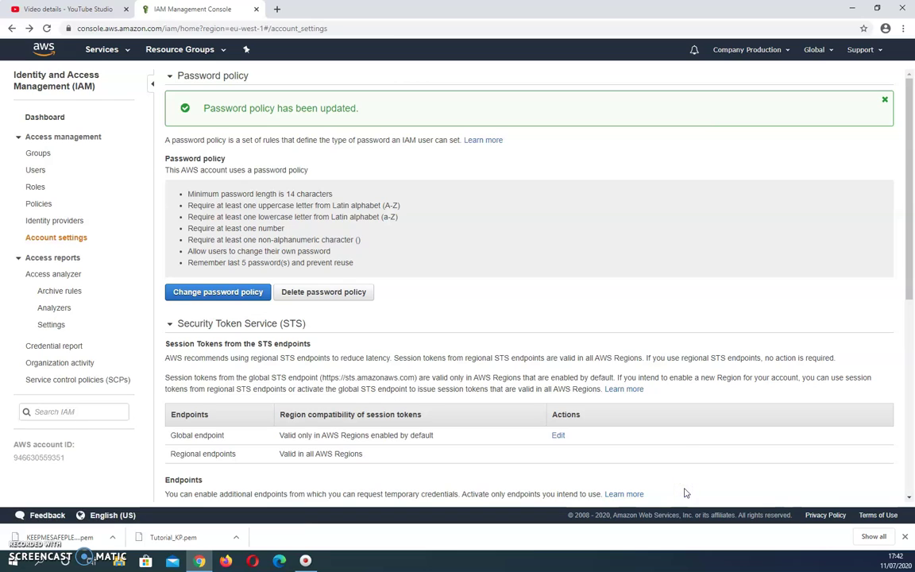
left_click(499, 312)
Create an IAM group named Admins with the AdministratorAccess policy attached
left_click(40, 154)
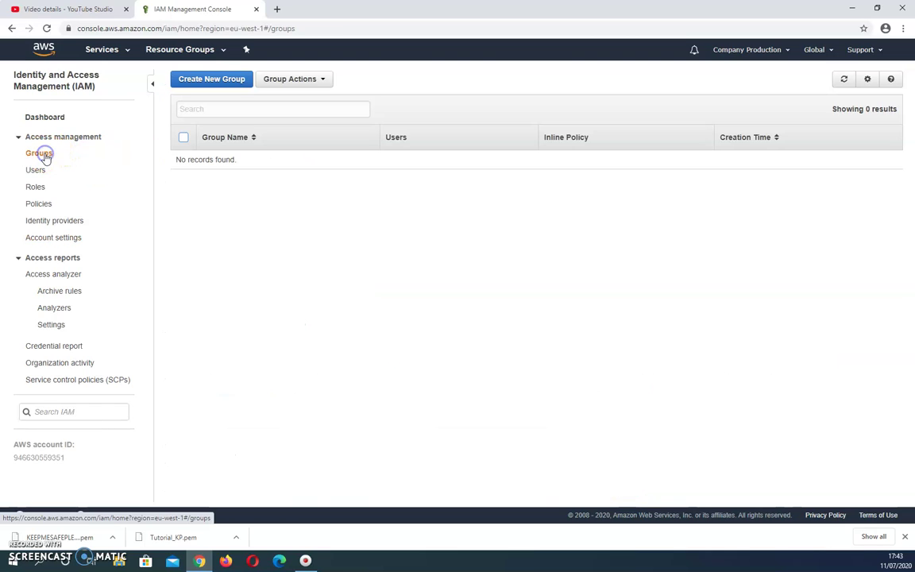
left_click(207, 80)
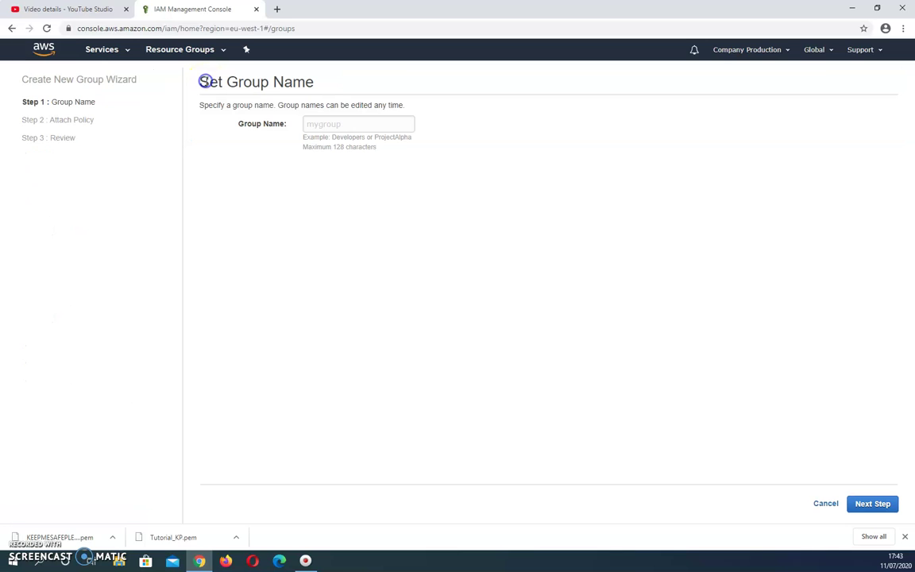
left_click(348, 127)
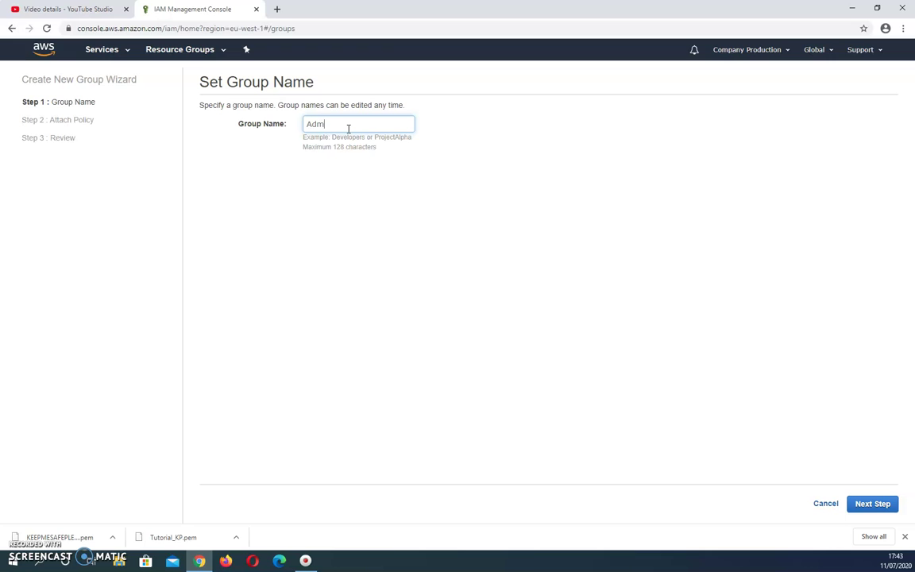
left_click(872, 504)
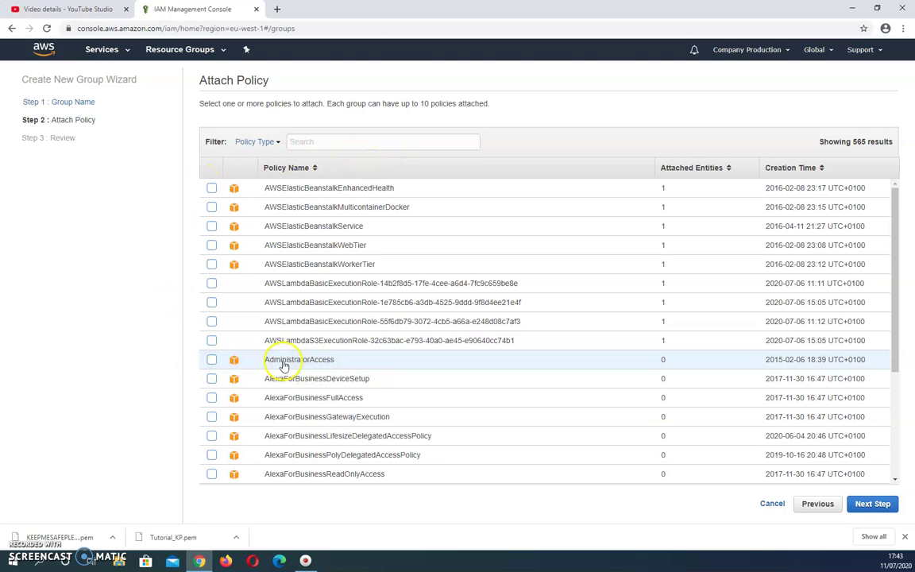
left_click(212, 361)
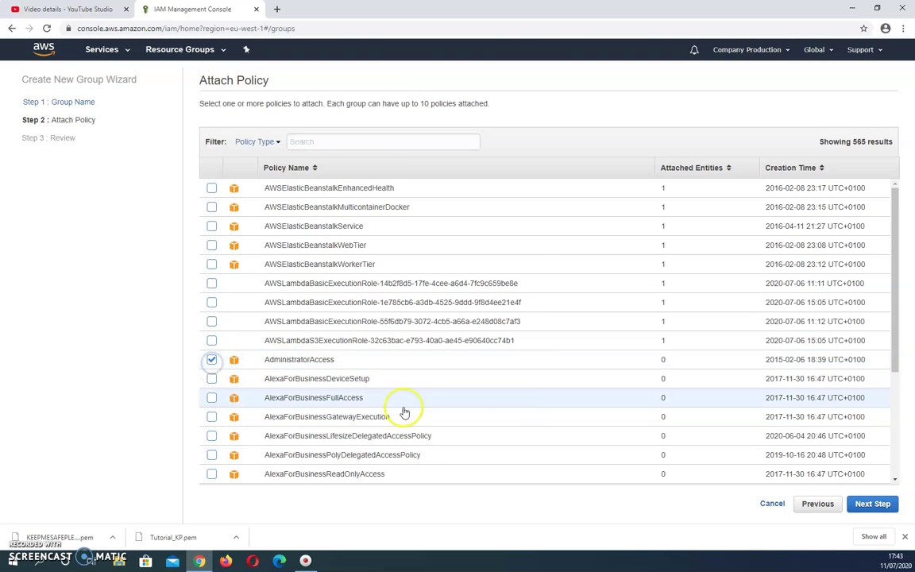
left_click(873, 503)
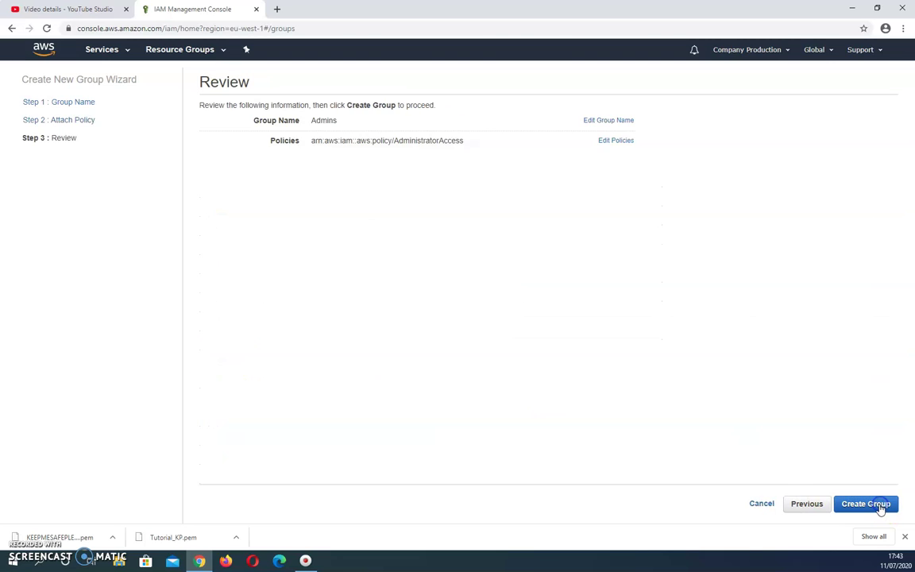
left_click(866, 502)
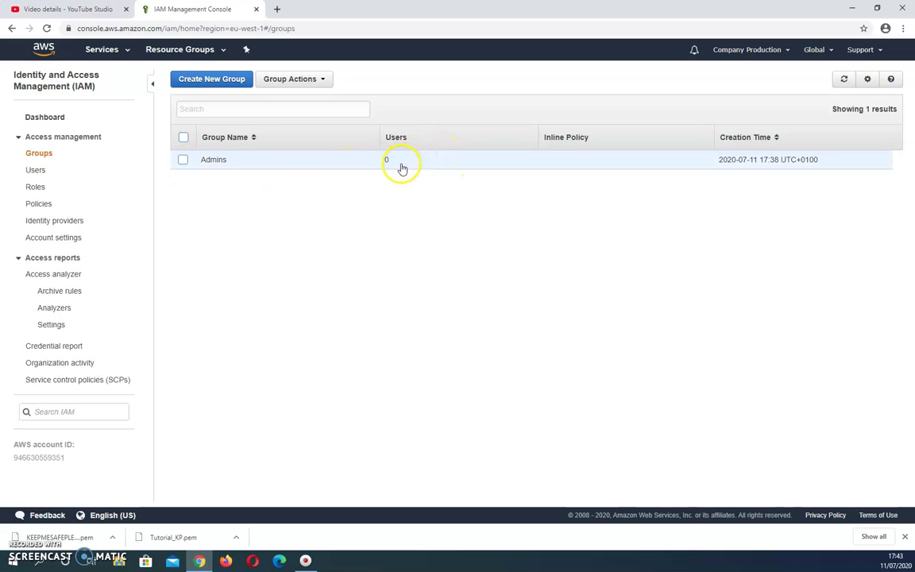
Start a new IAM user with the administrator's user name, AWS Management Console access, an autogenerated password and no required password reset
left_click(36, 171)
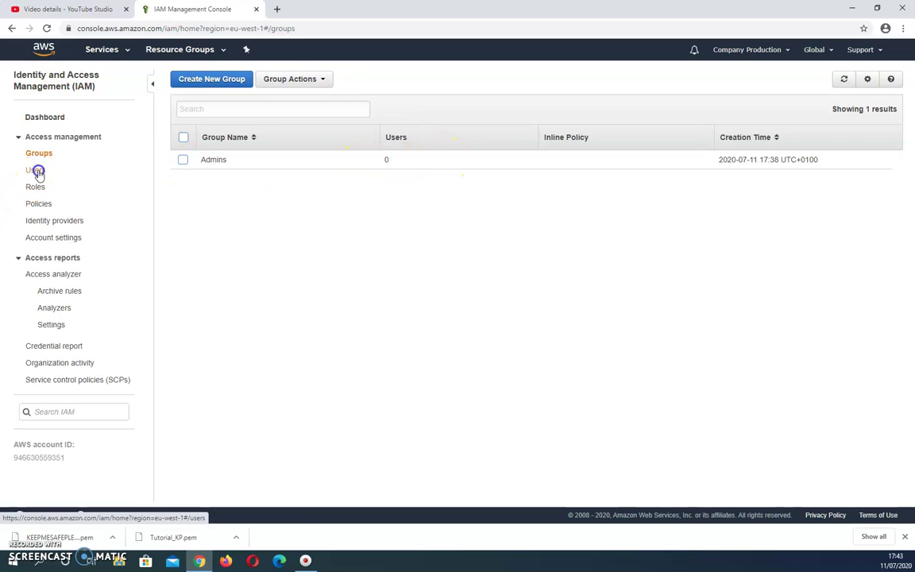
left_click(190, 77)
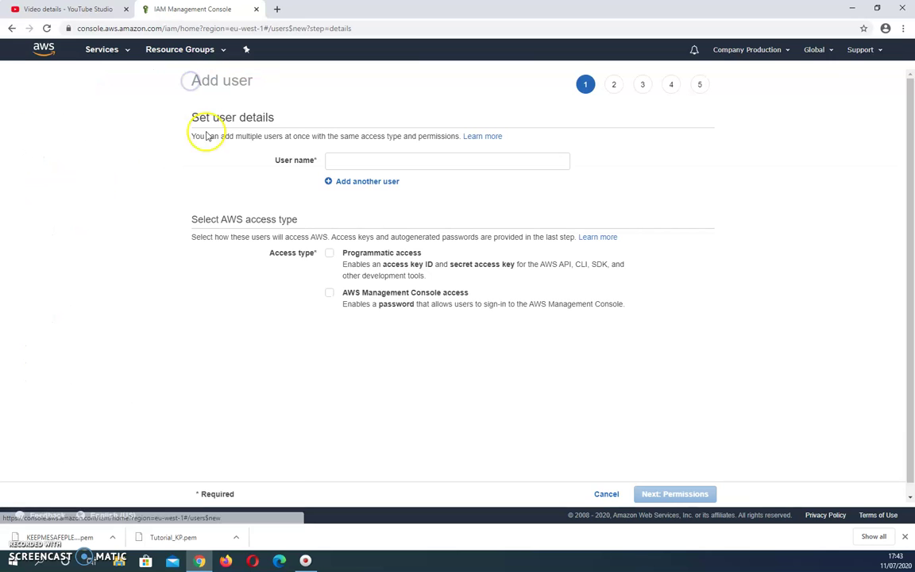
type("JimmyAdmin1")
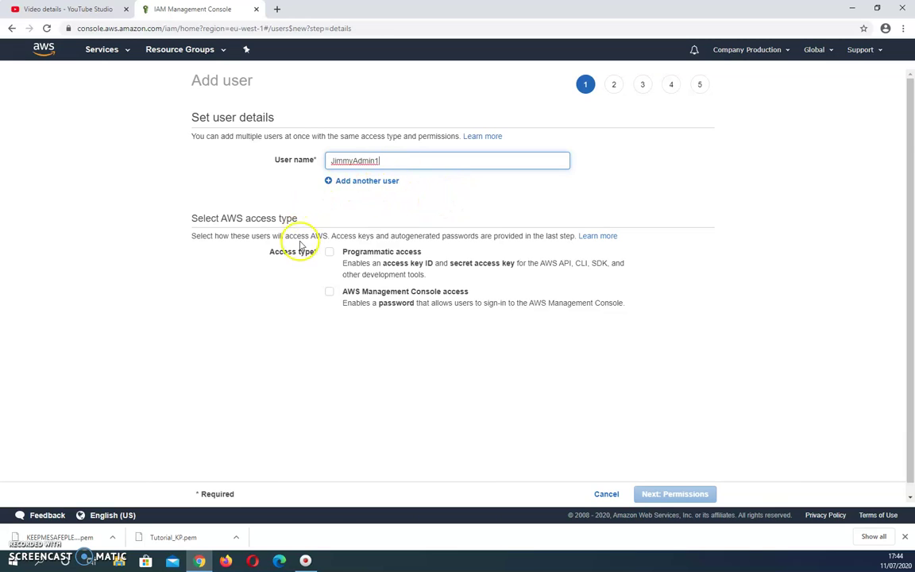
left_click(331, 294)
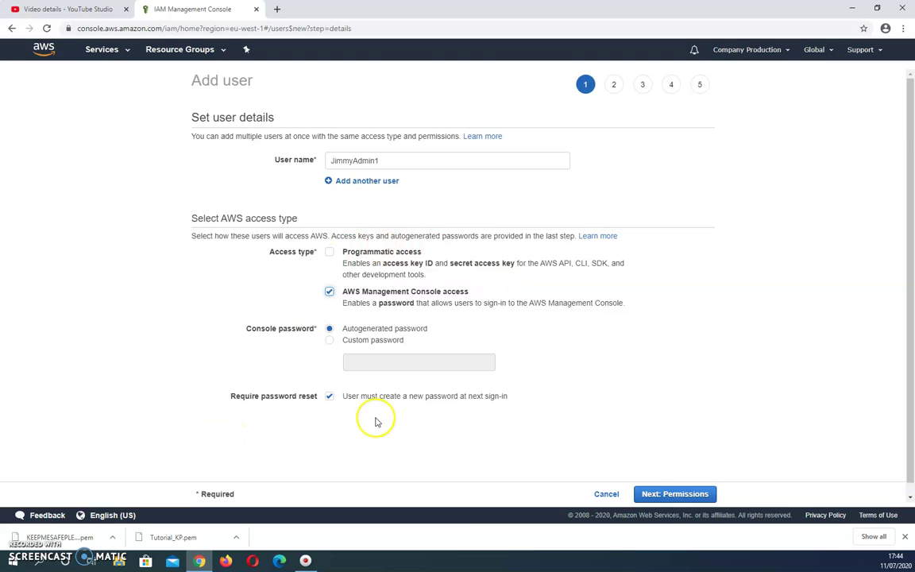
left_click(330, 397)
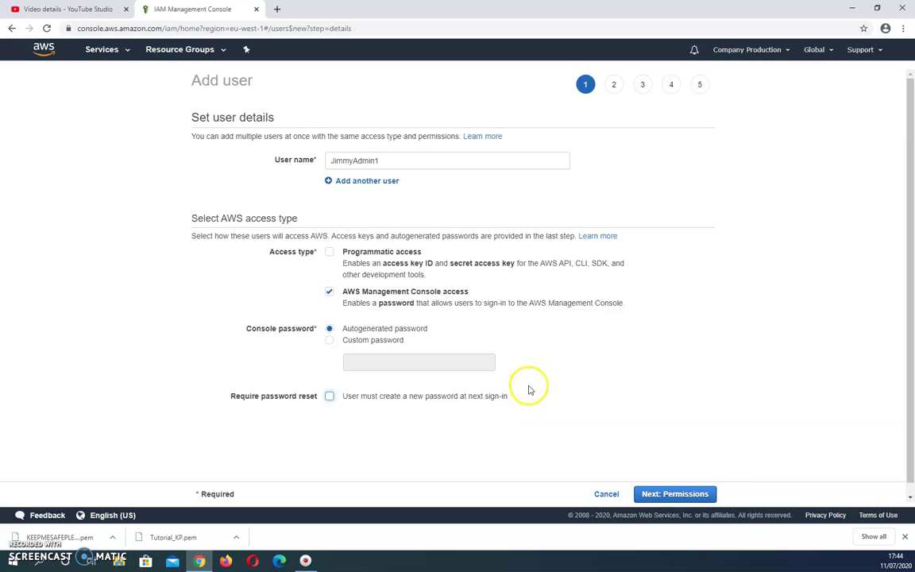
left_click(670, 494)
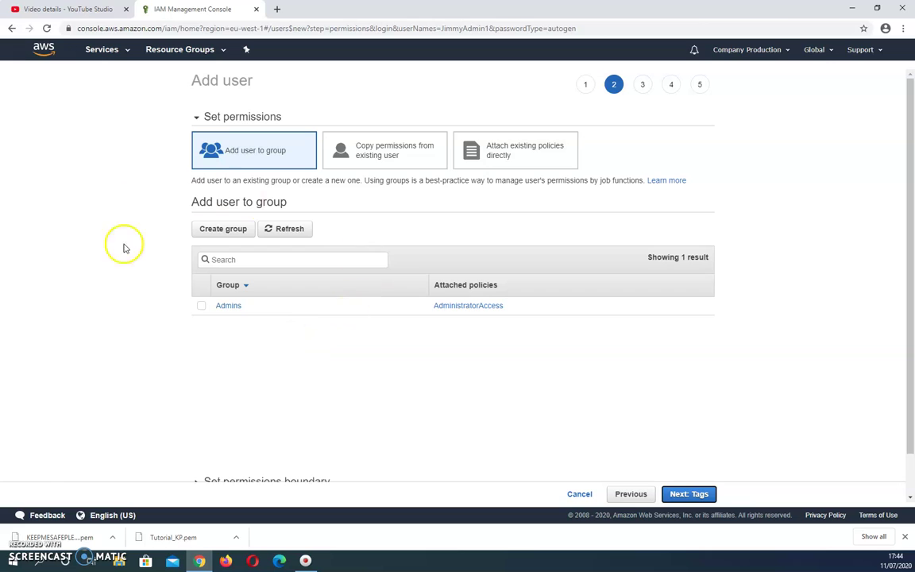
Add the new user to the Admins group and give it a tag with key Name and value Admins
left_click(202, 306)
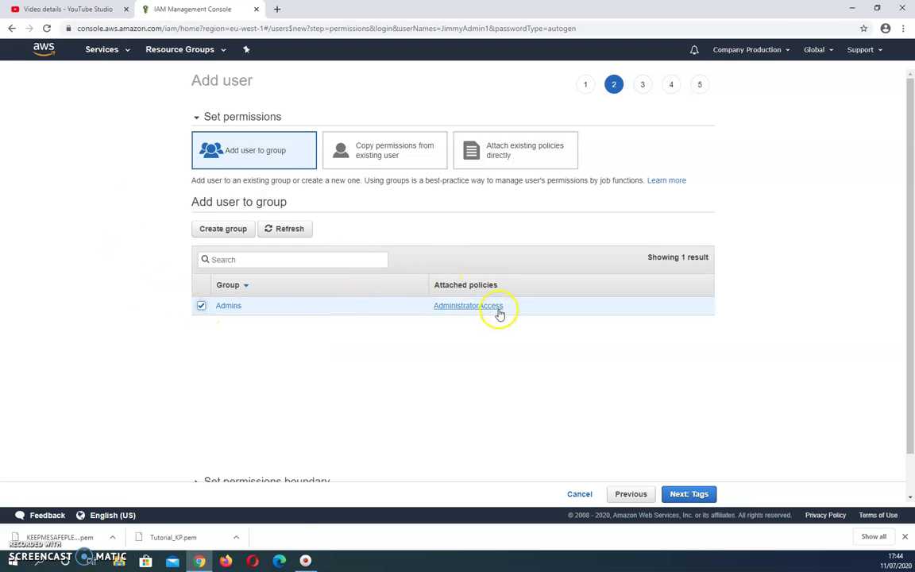
left_click(691, 494)
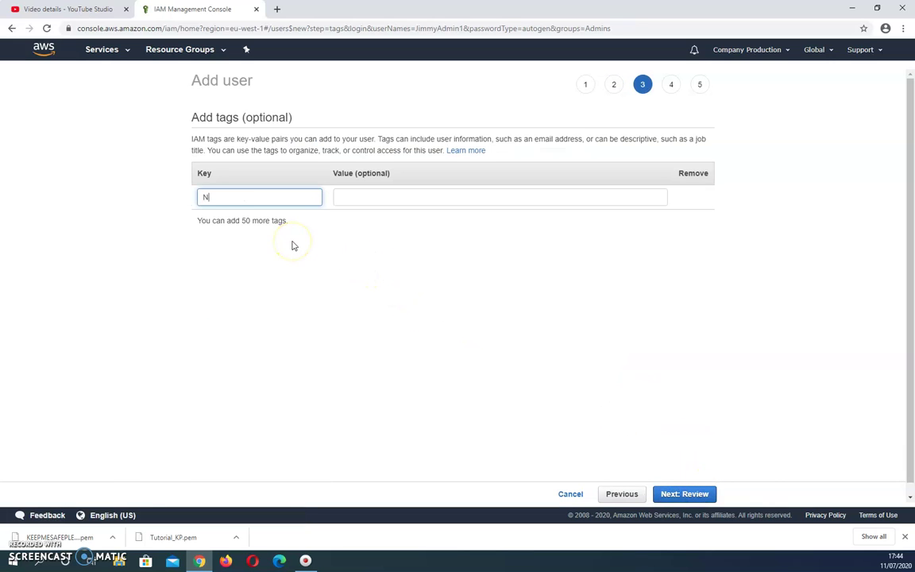
key("Tab")
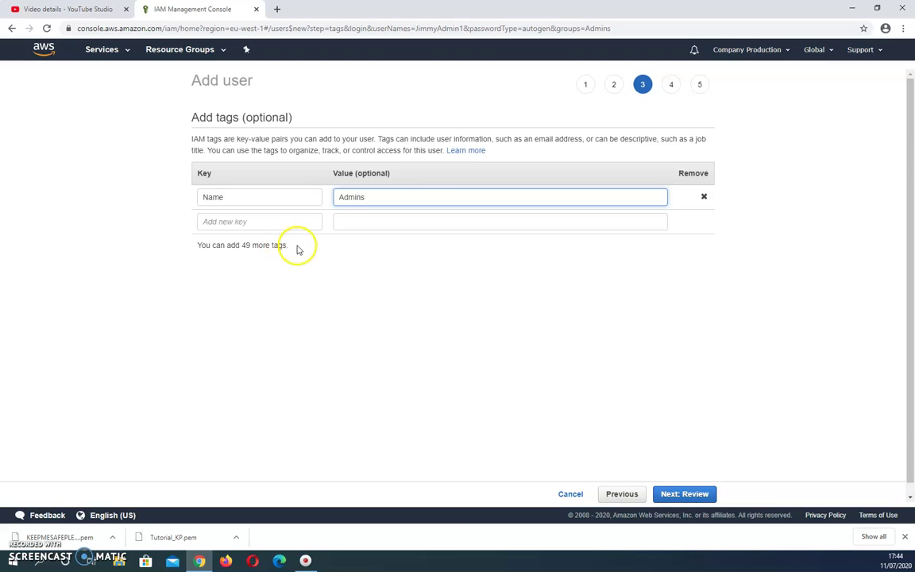
left_click(681, 495)
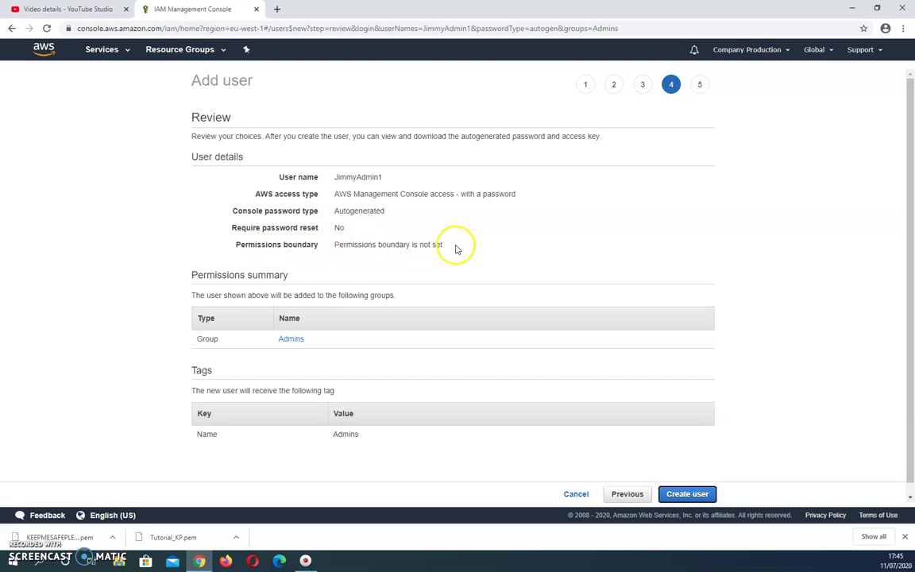
Review the permissions boundary in the user summary, create the user and close the wizard
left_click_drag(456, 248, 331, 248)
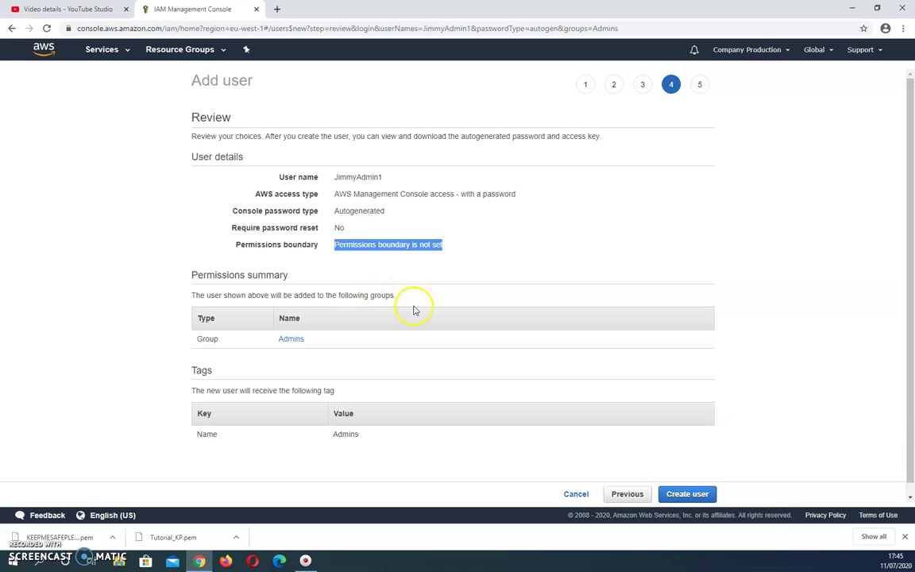
left_click(695, 497)
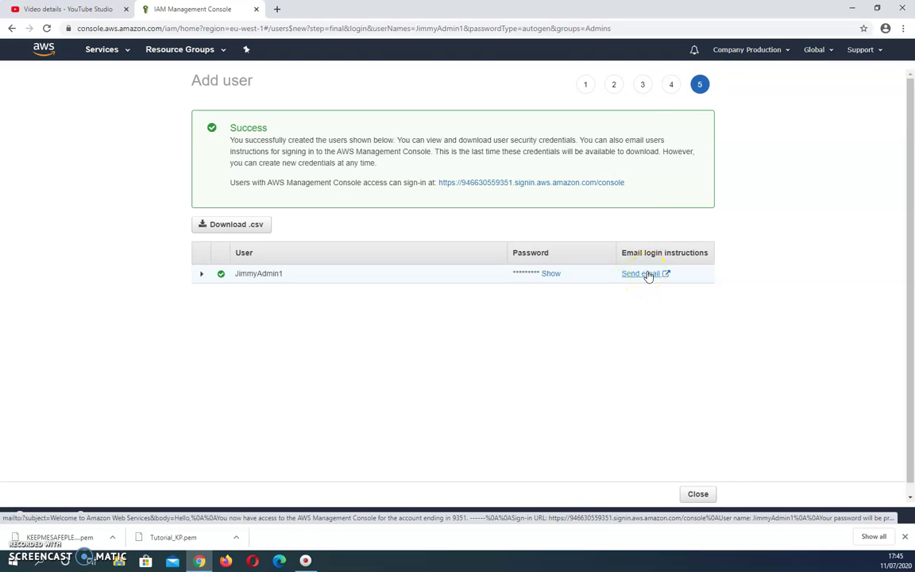
left_click(697, 494)
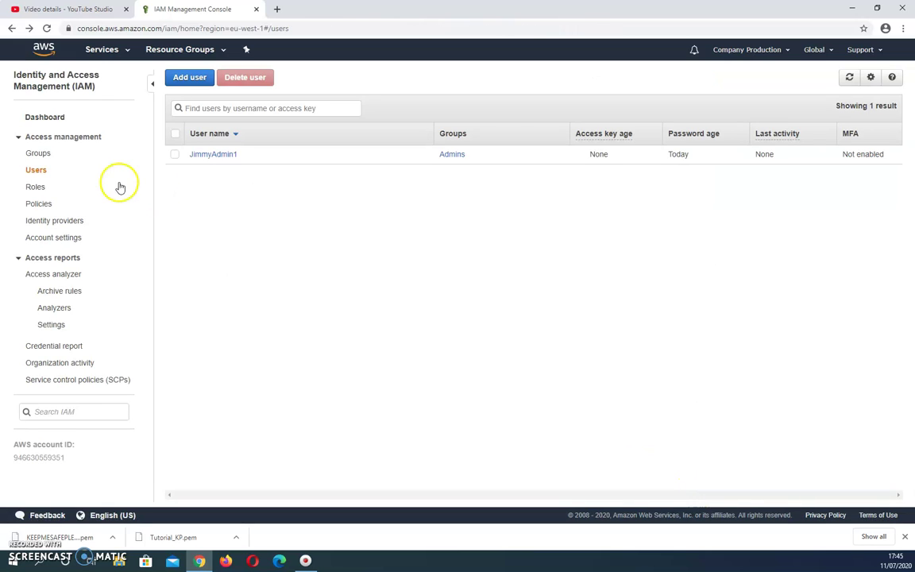
Check the security status on the IAM dashboard and open the new user's security credentials
left_click(45, 117)
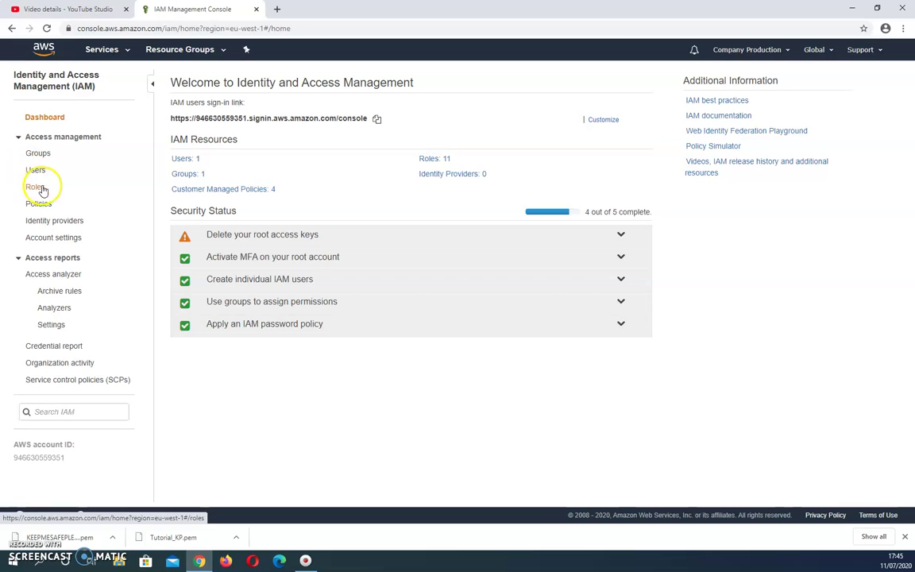
left_click(182, 158)
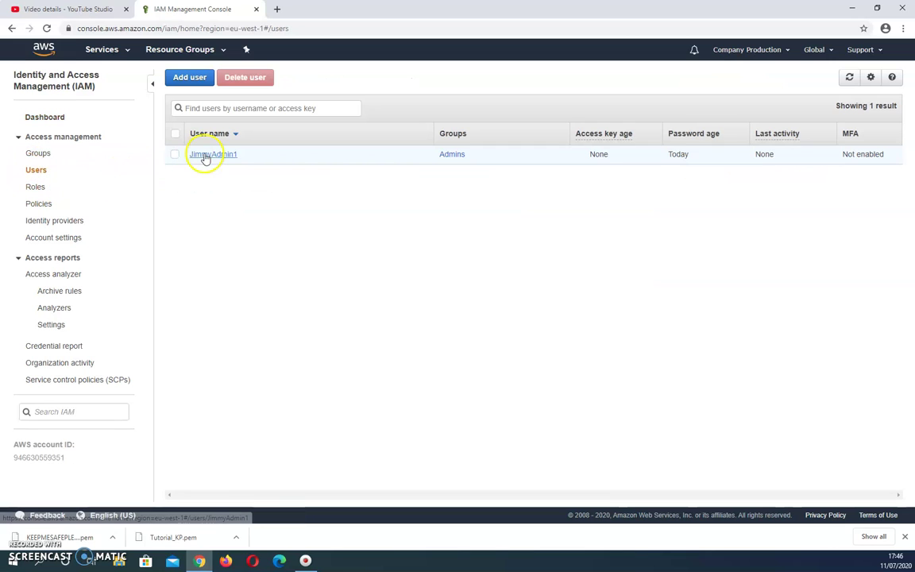
left_click(204, 155)
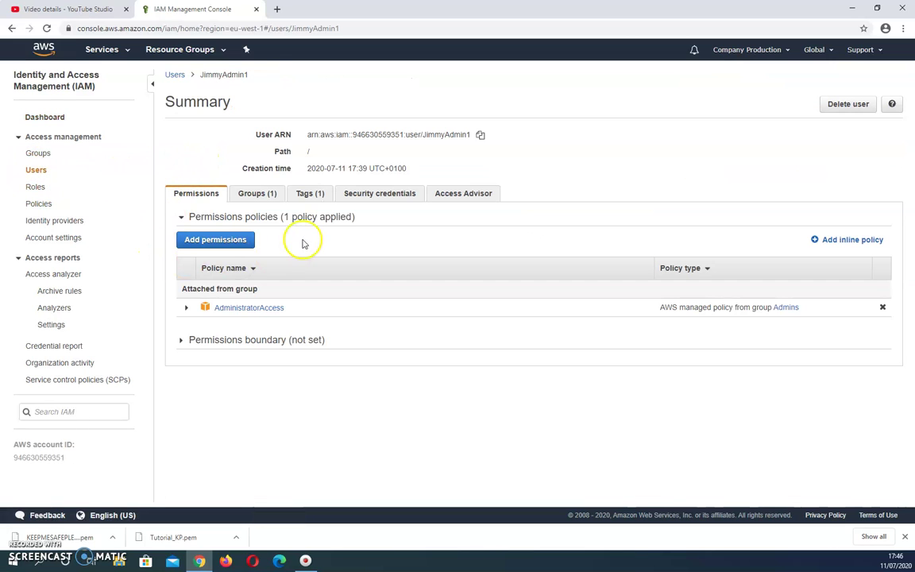
left_click(389, 193)
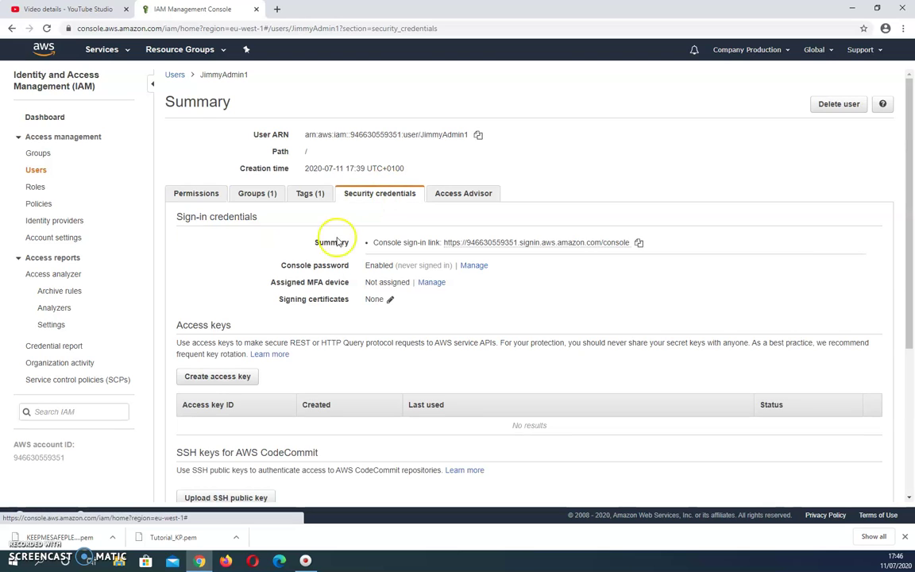
scroll(321, 287, "down", 1)
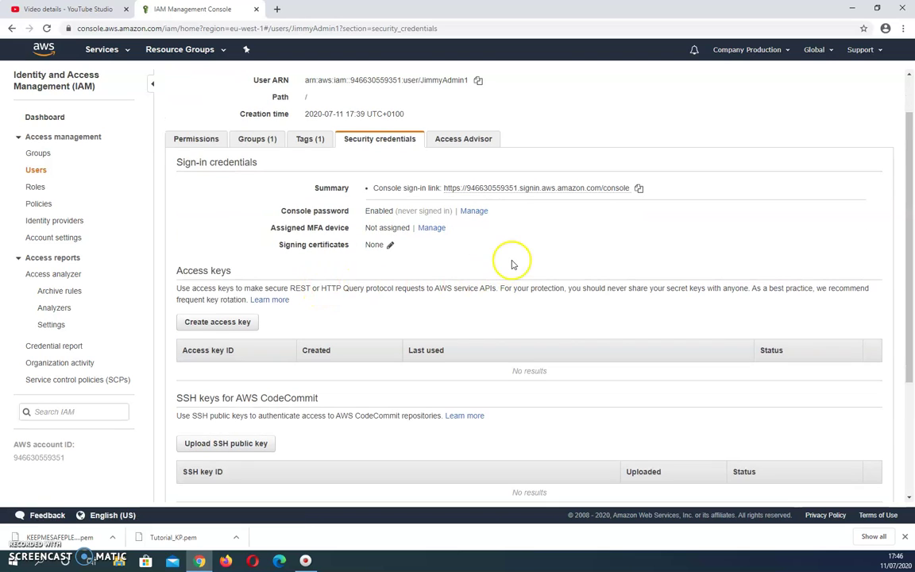
Look through the virtual MFA device setup for the new user and close it without assigning a device
left_click(432, 228)
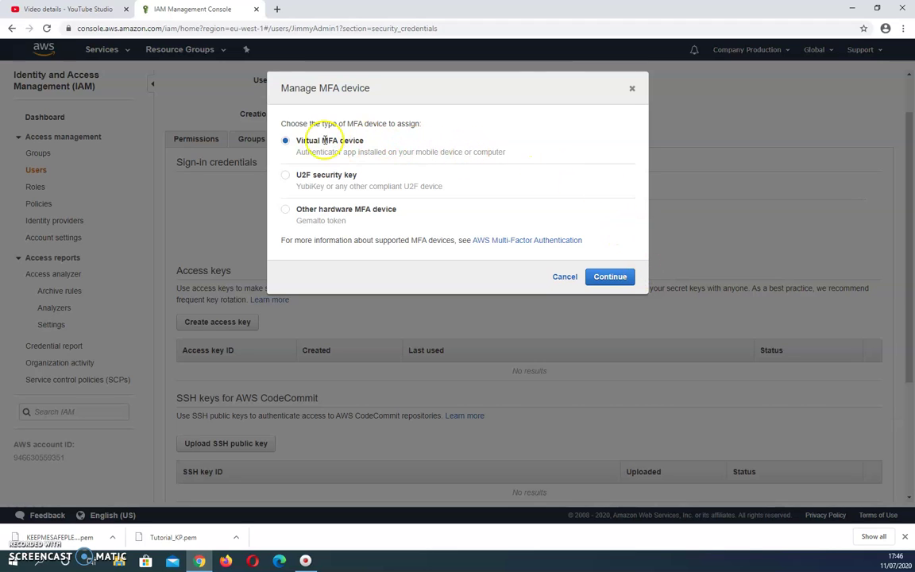
left_click(614, 278)
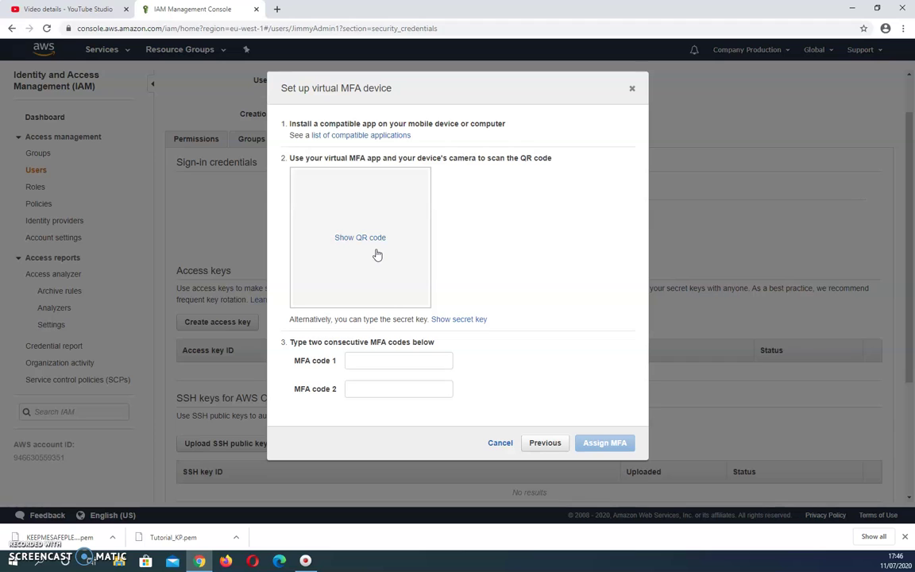
left_click(373, 362)
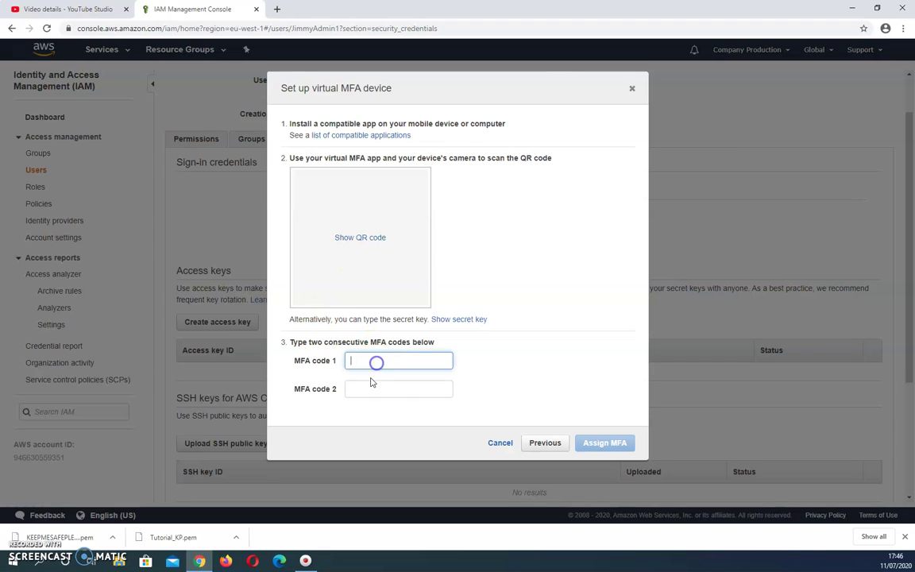
left_click(388, 389)
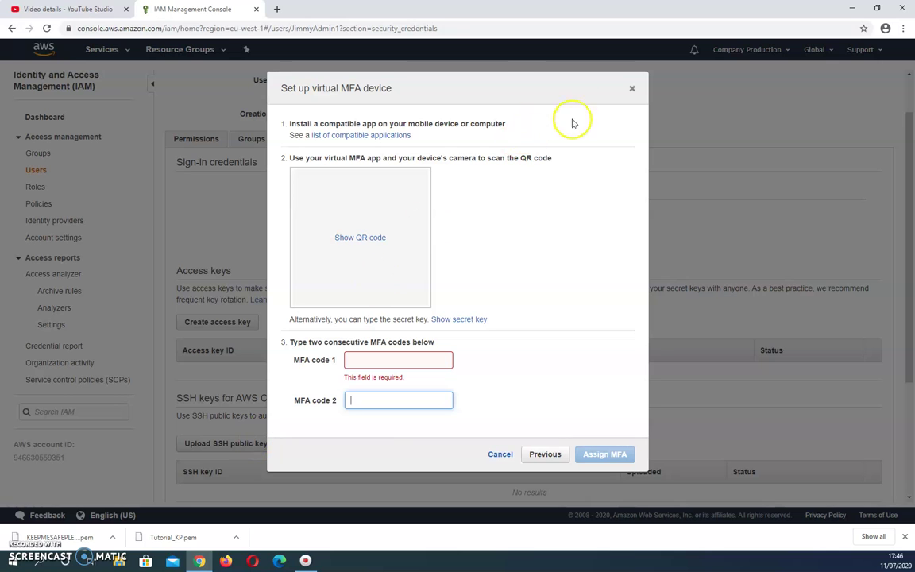
left_click(632, 92)
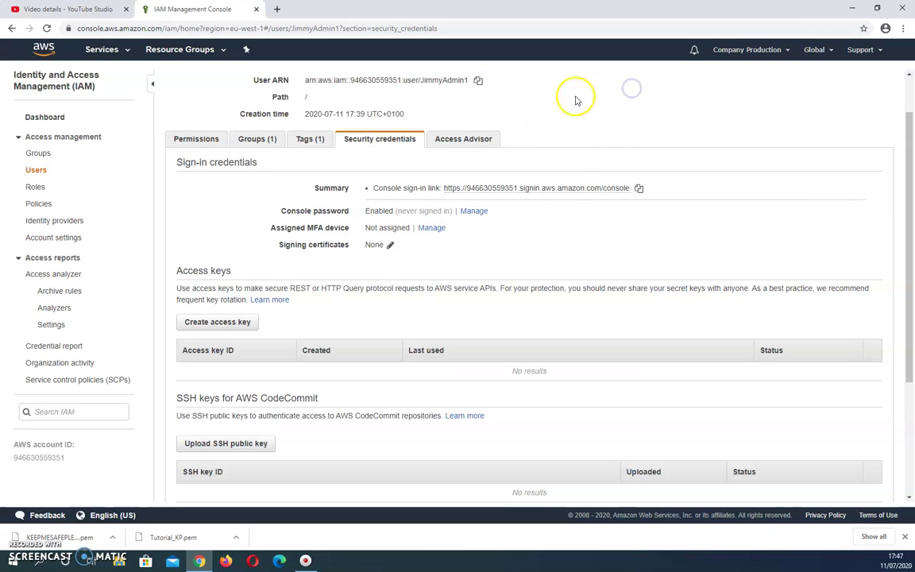